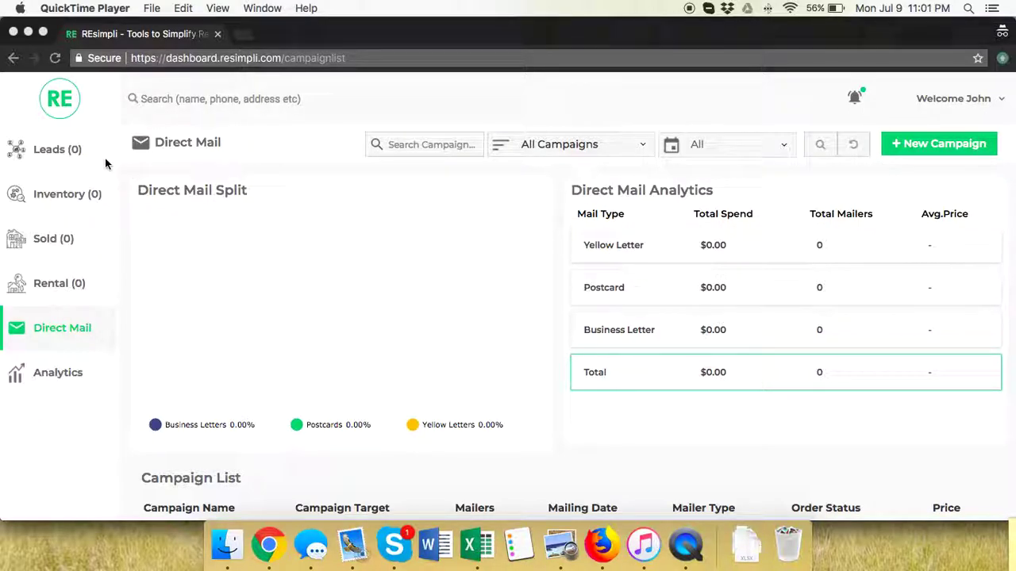
Start a new direct mail campaign and upload Test File.csv, confirming its 53 records
click(84, 331)
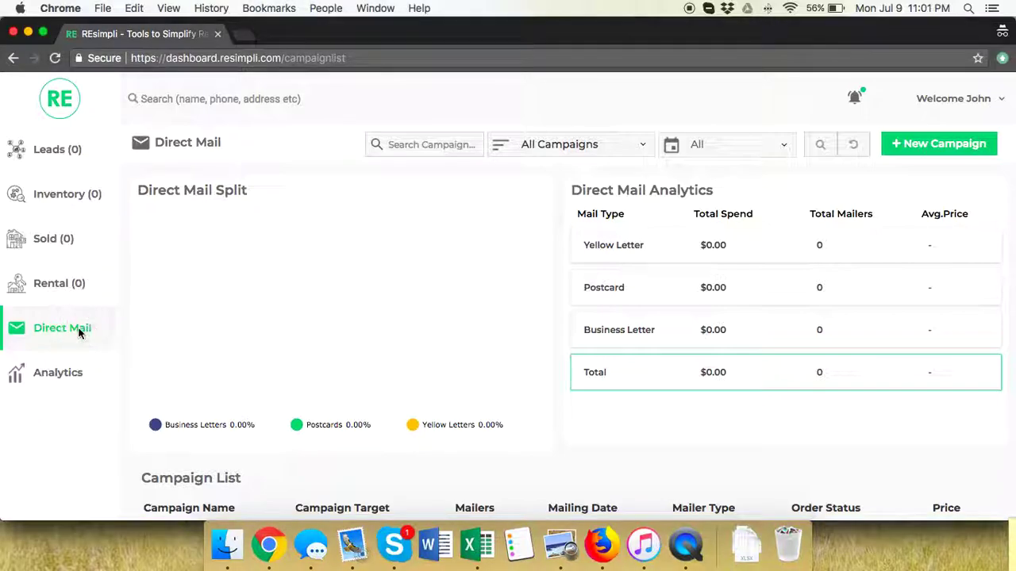
click(922, 148)
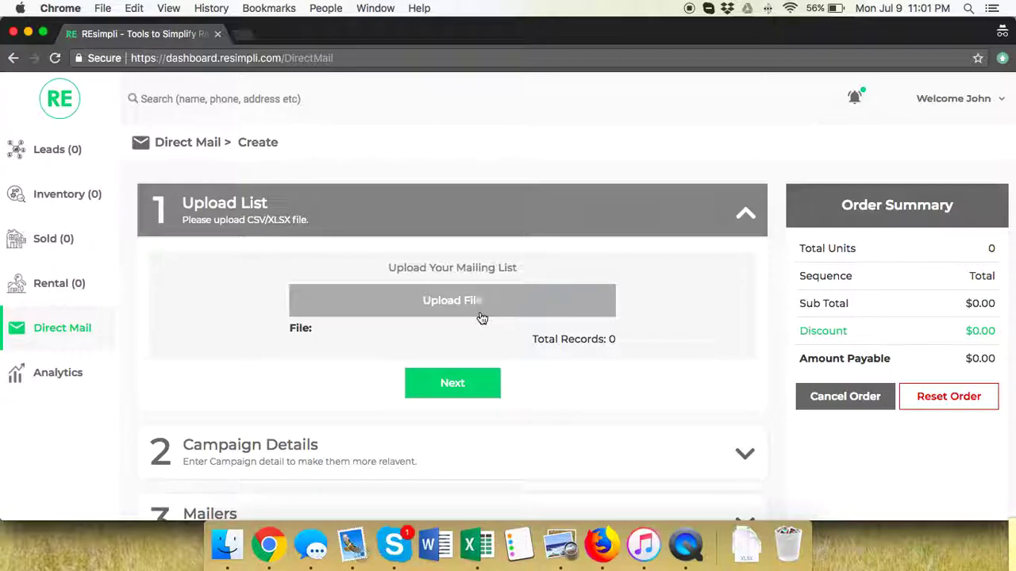
click(465, 314)
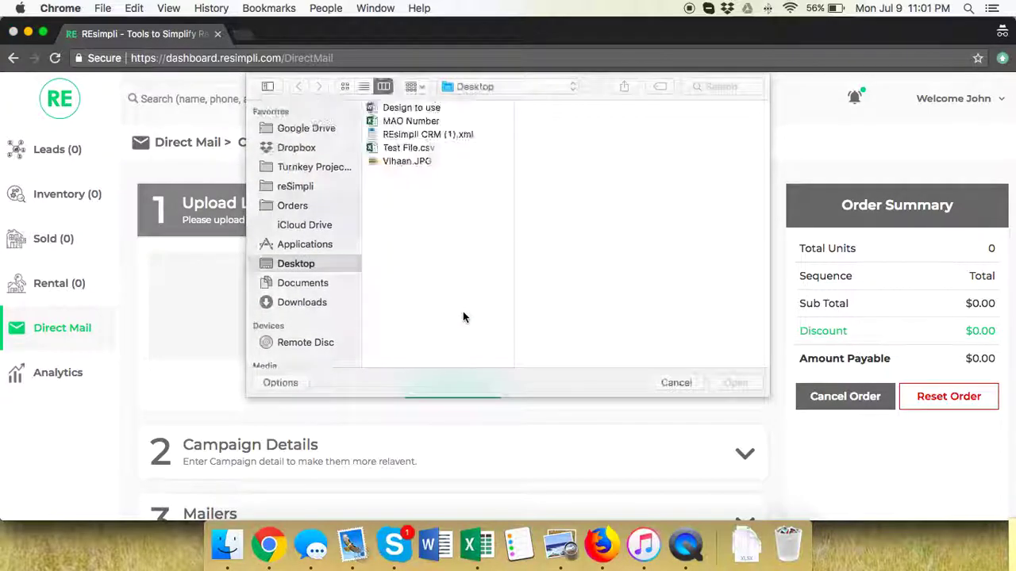
click(409, 148)
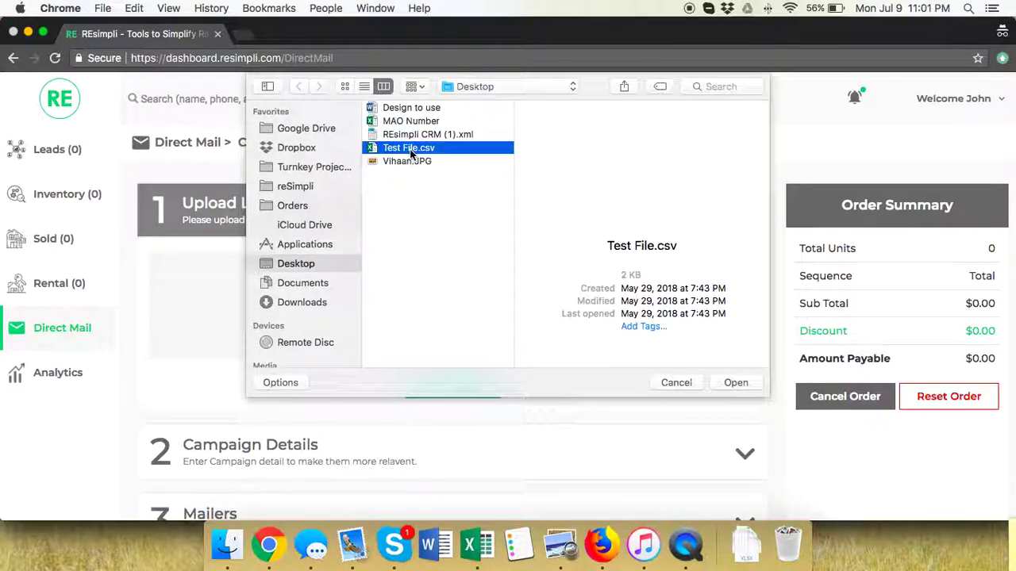
click(736, 382)
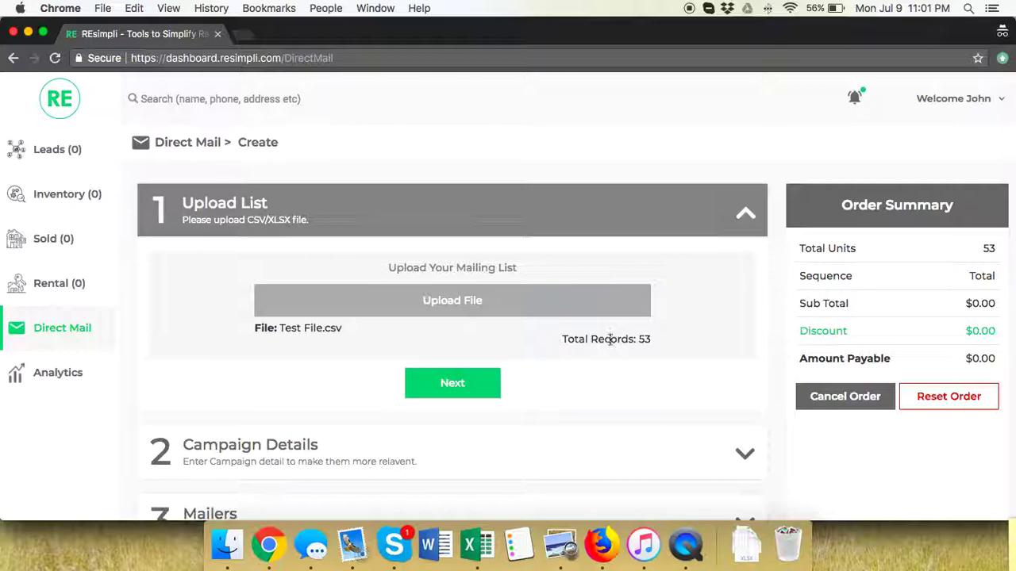
drag(640, 340, 651, 340)
Name the campaign 'Test 123' on the campaign details step
click(473, 393)
click(250, 221)
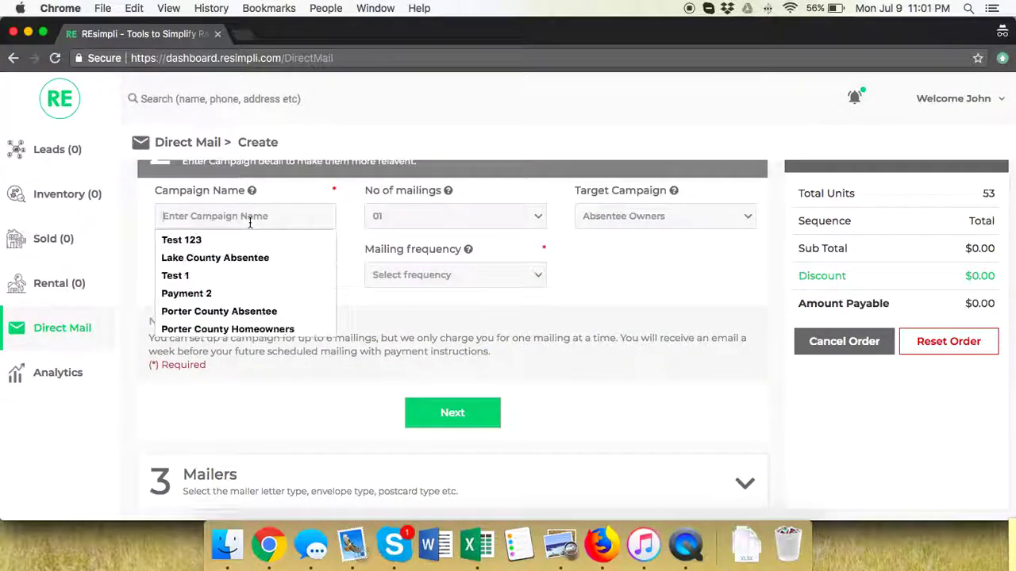
text(TEs)
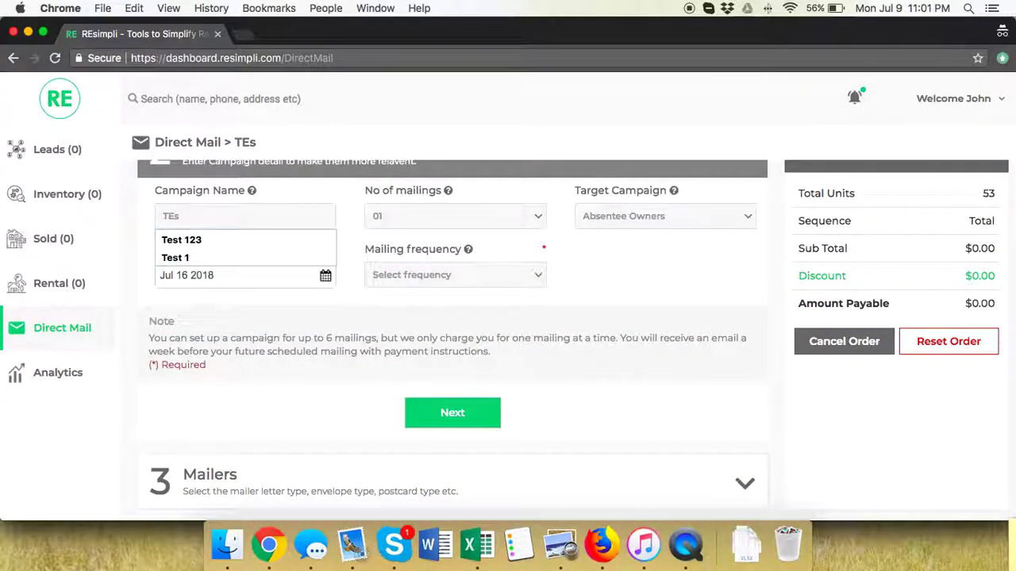
key(BackSpace)
key(BackSpace)
text(est 123)
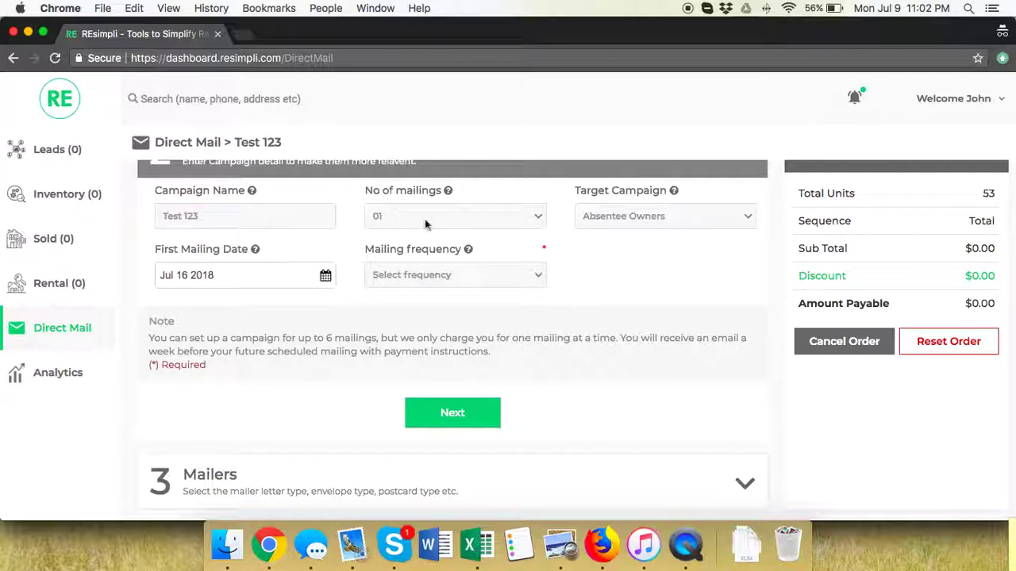
Set 02 mailings to Absentee Owners, starting Jul 20 2018, sent monthly
click(424, 223)
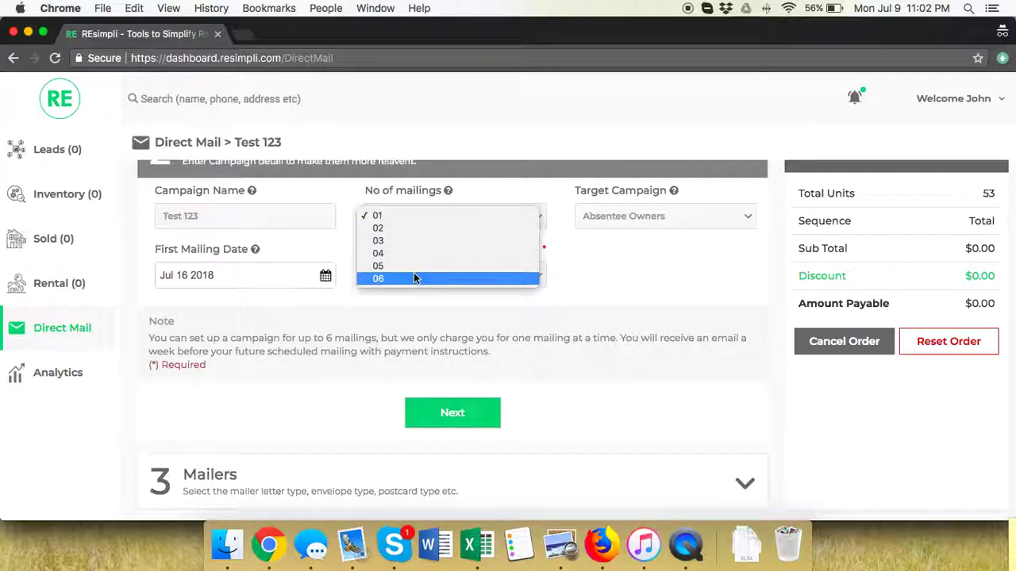
click(407, 228)
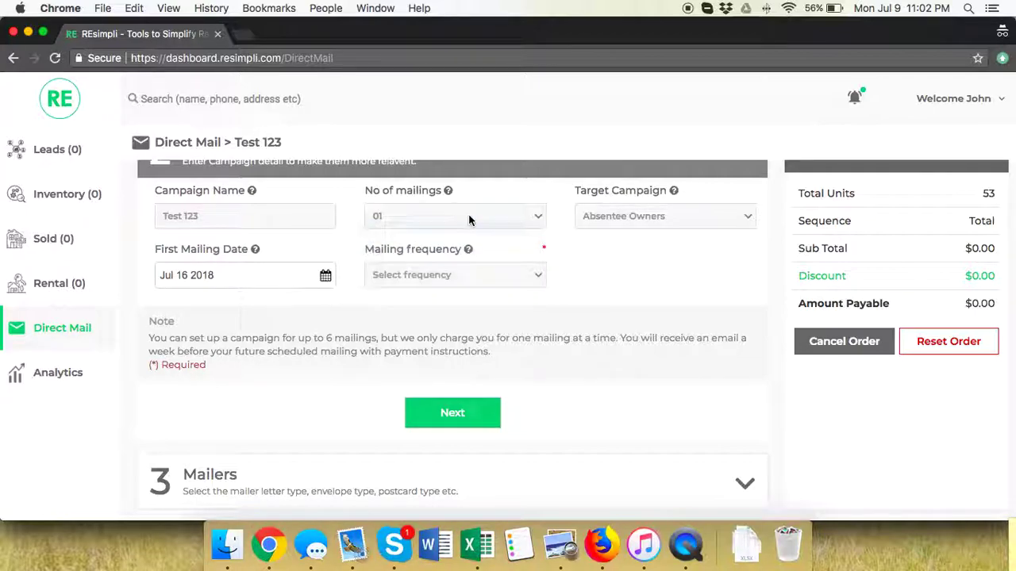
click(665, 217)
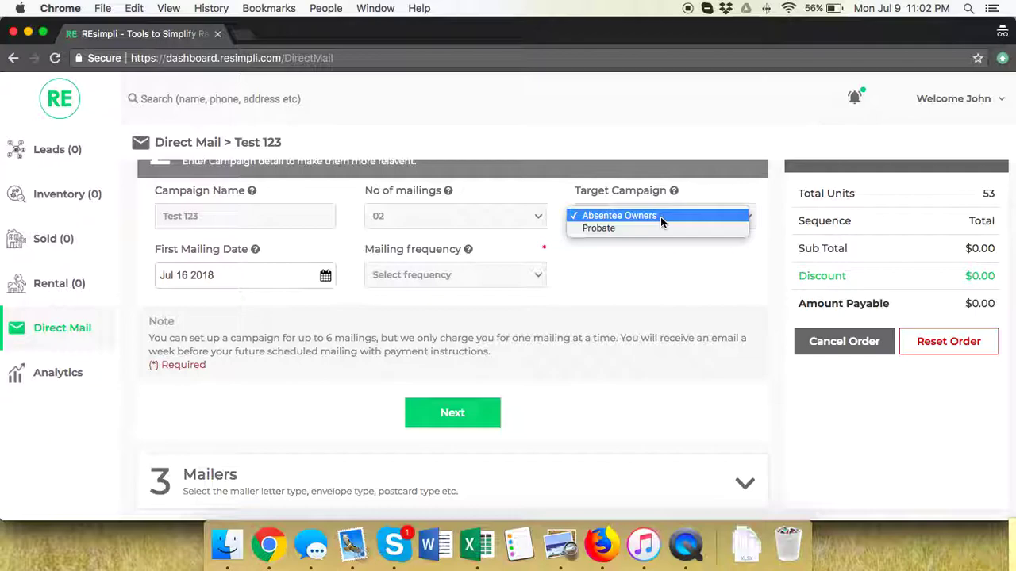
click(660, 216)
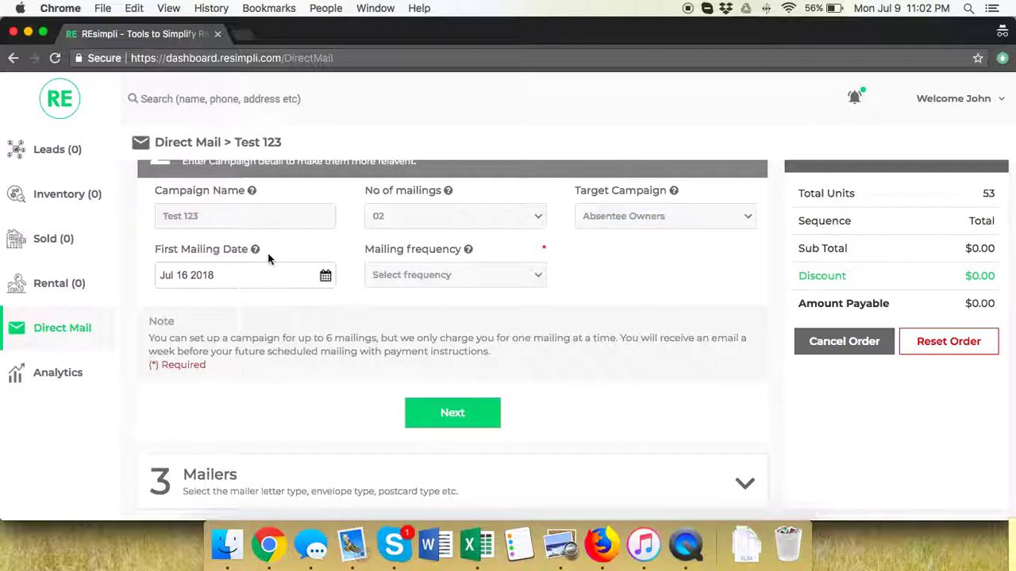
click(324, 277)
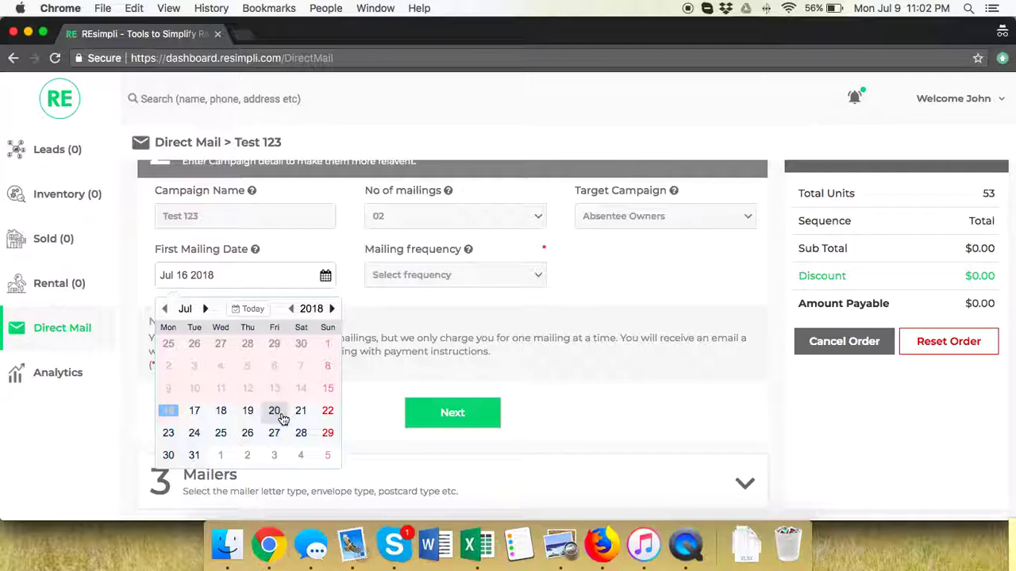
click(274, 410)
click(401, 283)
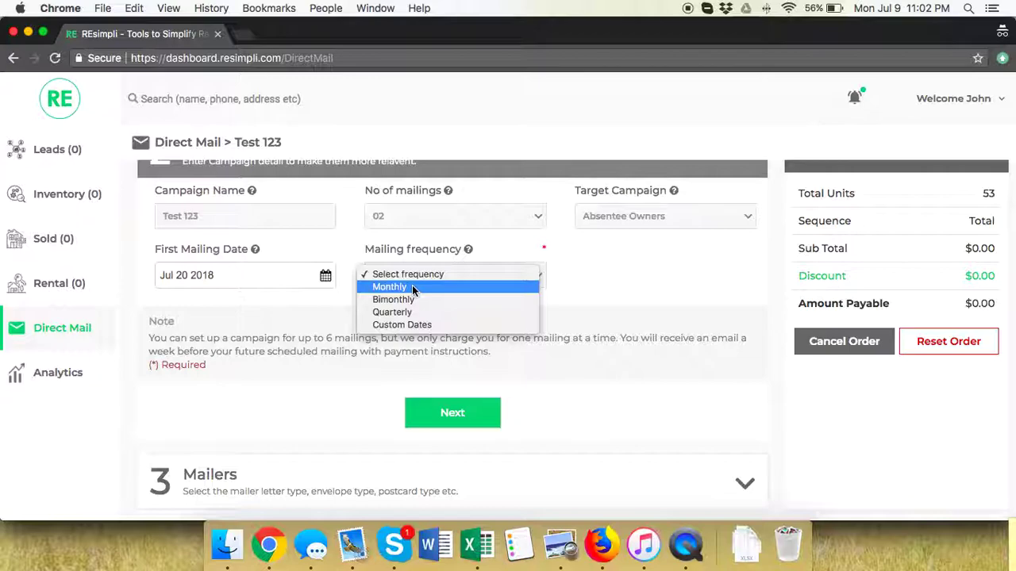
click(411, 287)
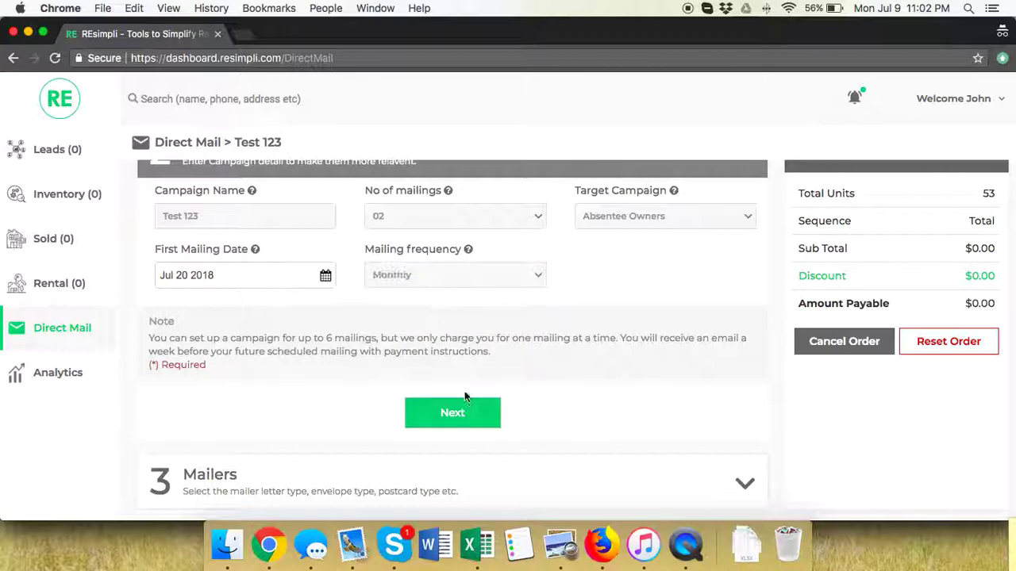
On the mailers step, set the first mailing type to Business Letters
click(456, 412)
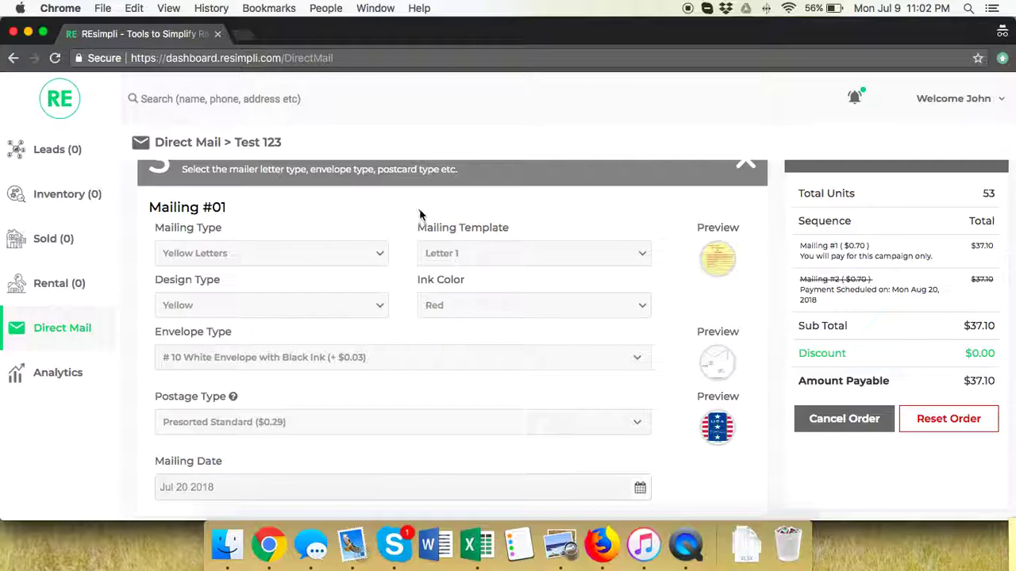
click(234, 255)
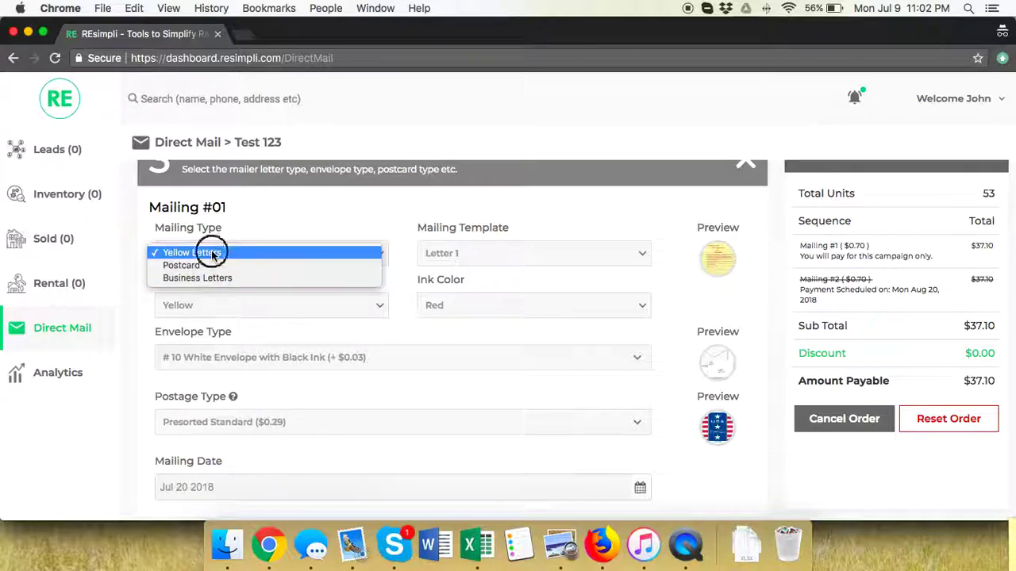
click(211, 252)
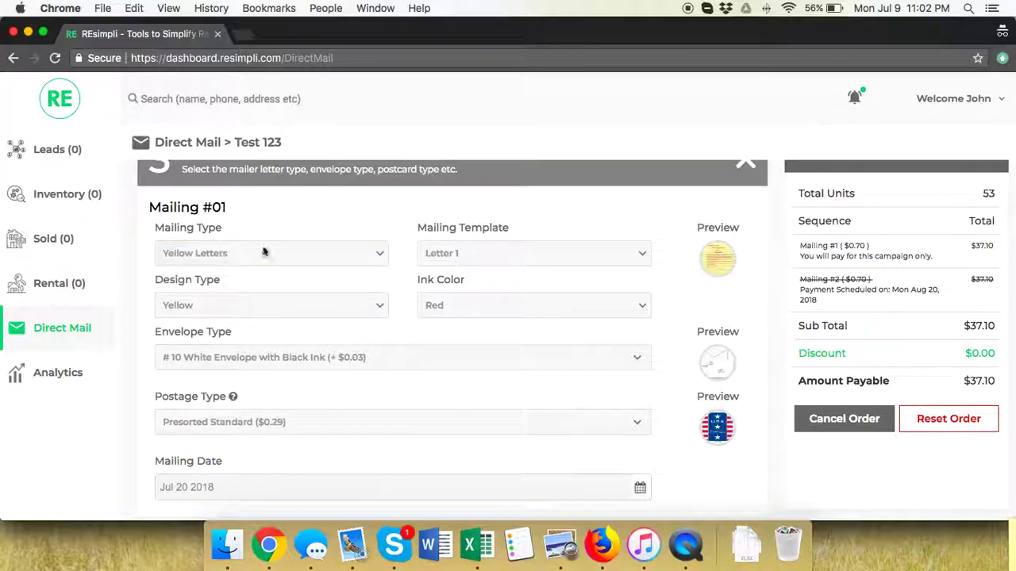
click(467, 255)
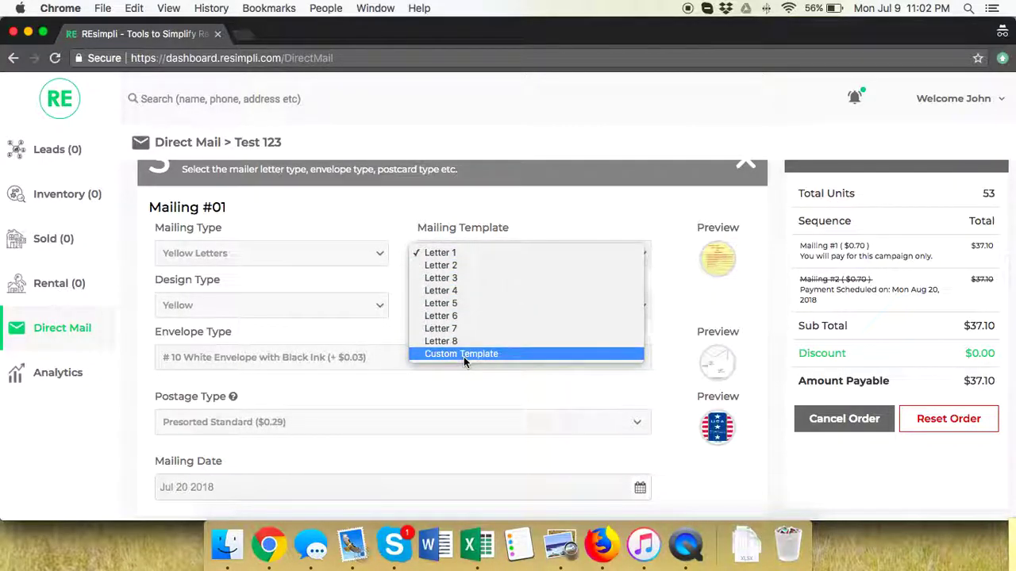
click(368, 253)
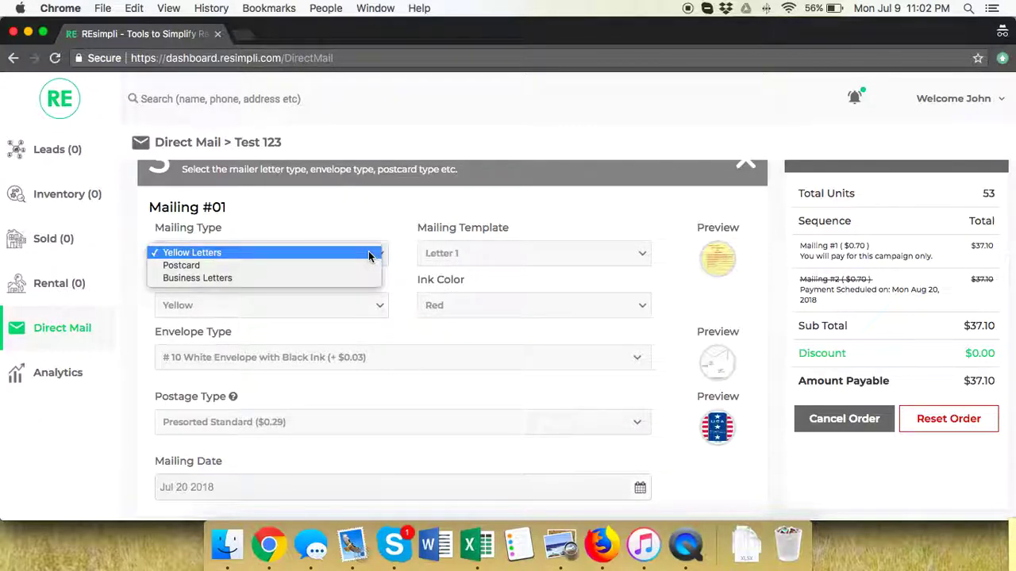
click(359, 275)
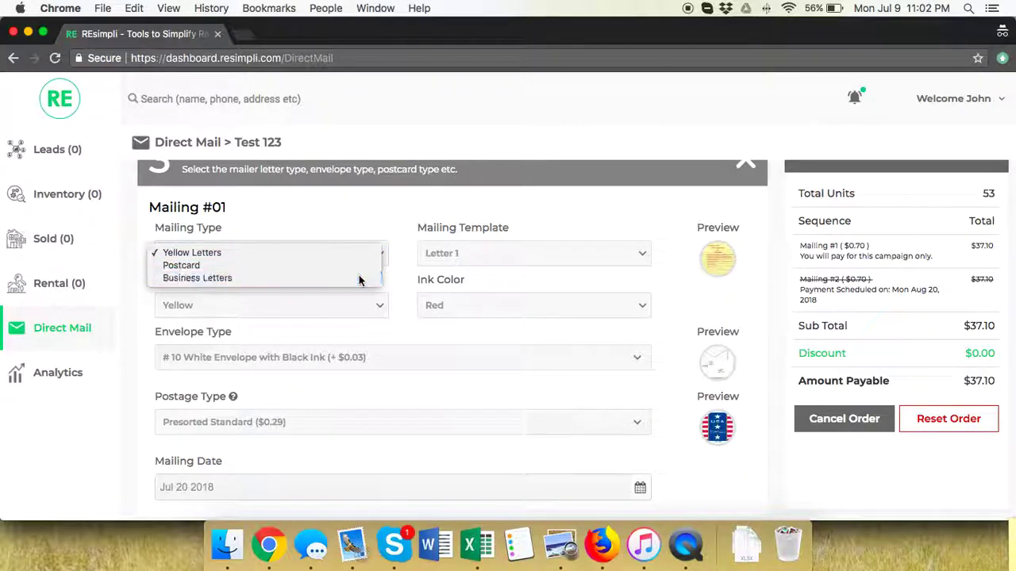
Switch to a Custom Template and select the Design to use file
click(473, 252)
click(475, 353)
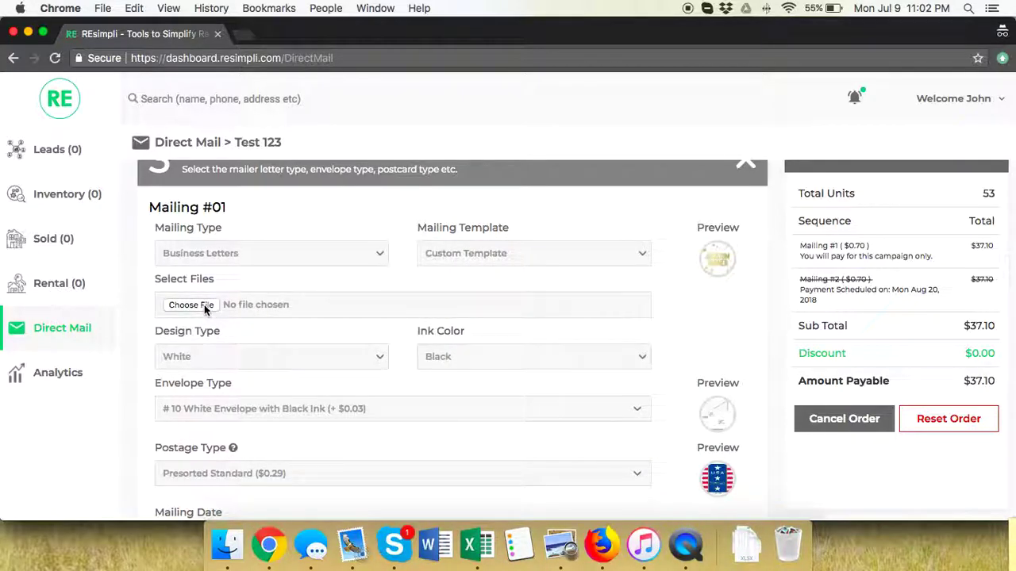
click(203, 308)
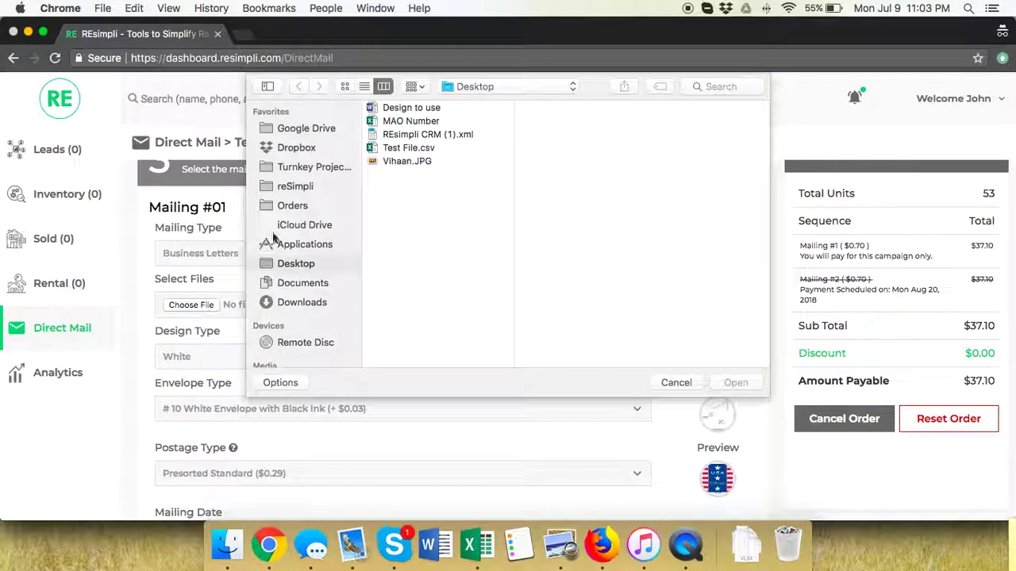
click(412, 109)
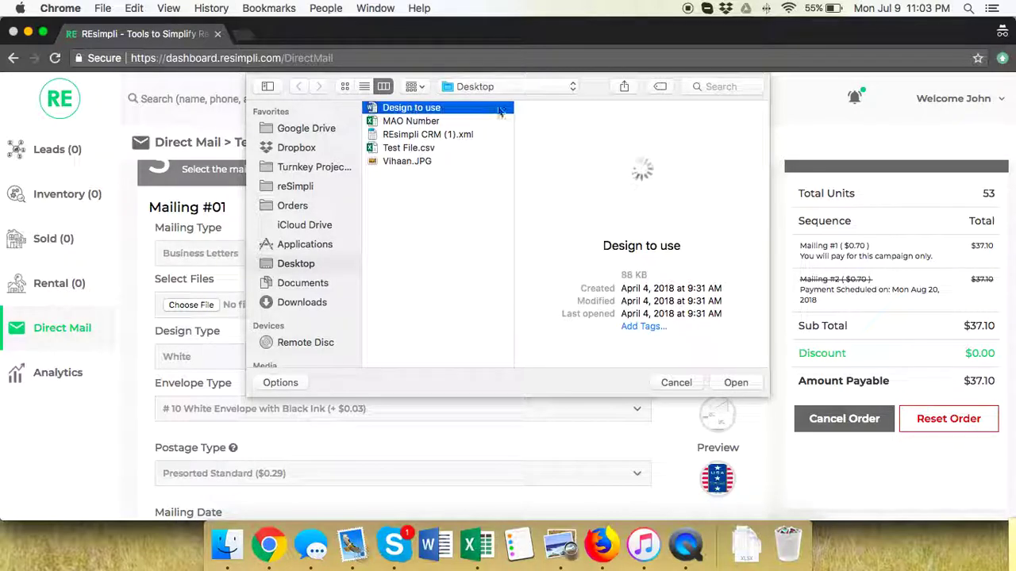
Attach the Design to use file and keep the #10 White Envelope with Black Ink
click(732, 381)
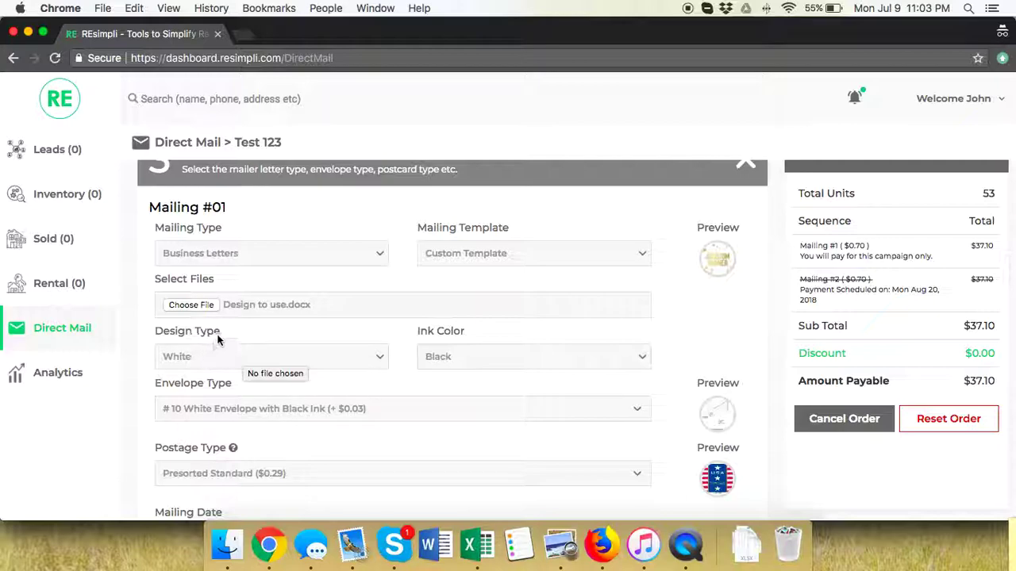
scroll(210, 334, down, 2)
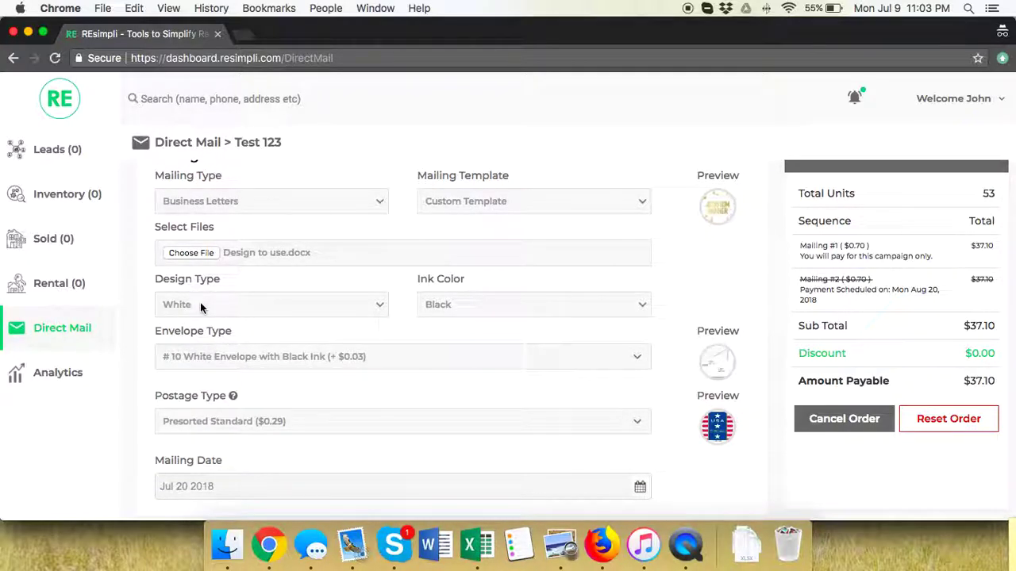
click(223, 356)
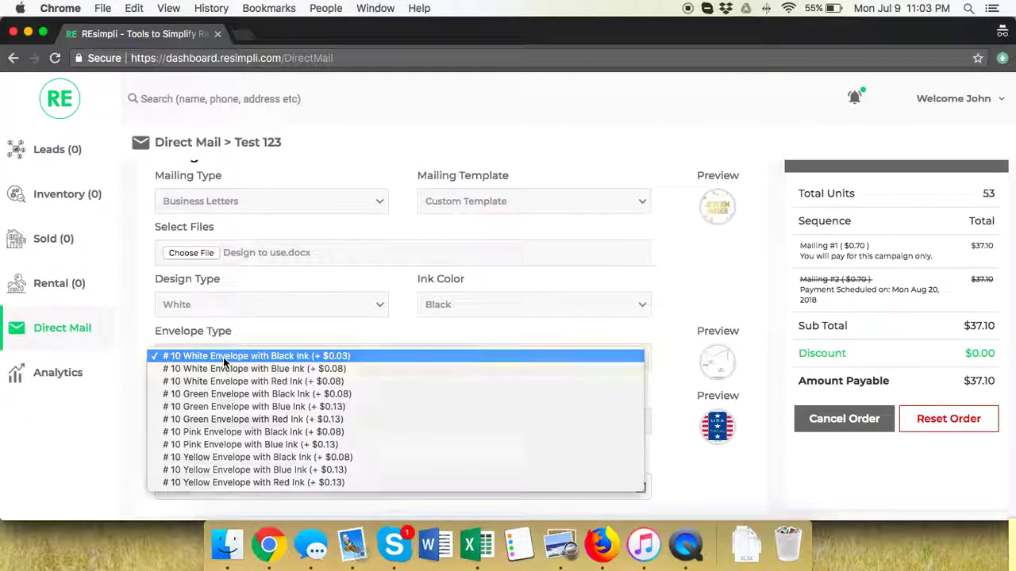
click(223, 357)
Set postage to First Class Forever and preview the stamp image
scroll(283, 345, down, 3)
click(288, 334)
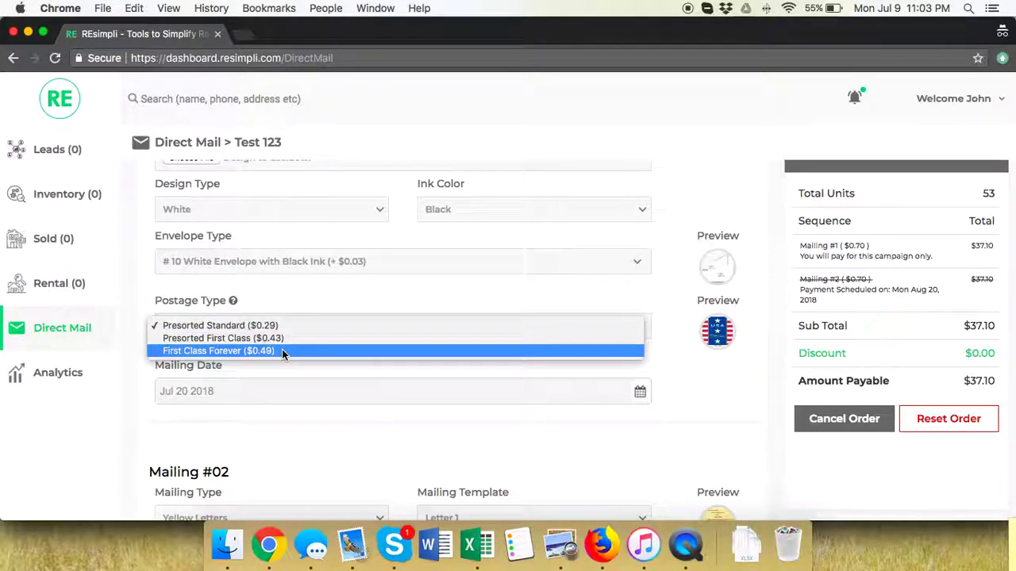
click(282, 350)
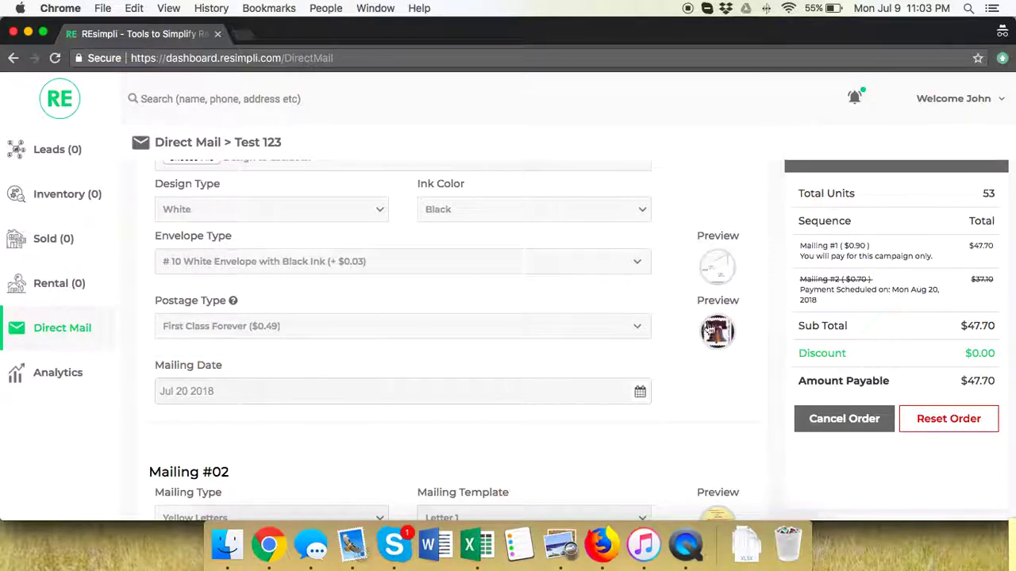
click(711, 328)
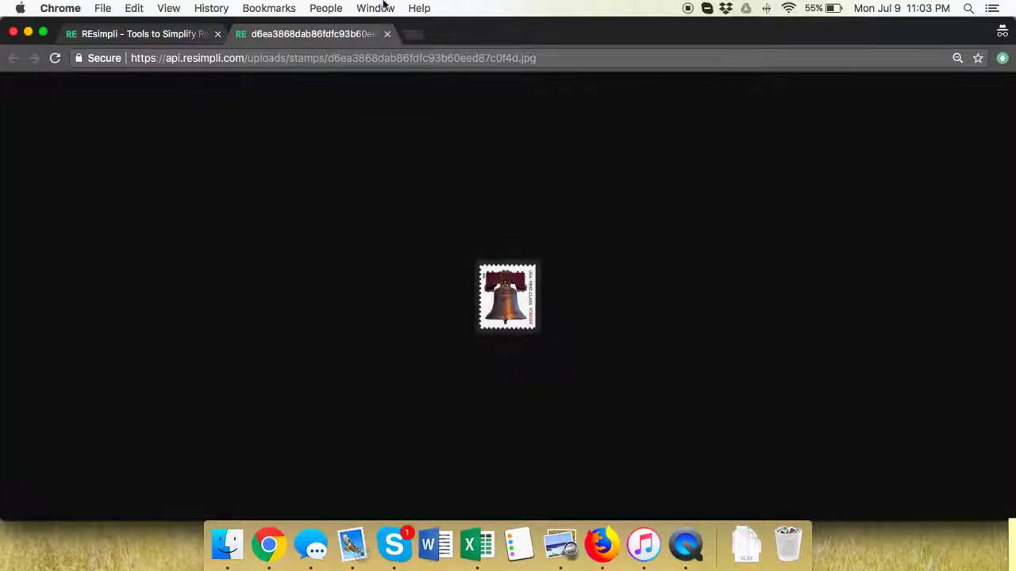
click(386, 34)
Scroll past Mailing #02 and continue to step 4, Contact Information
scroll(357, 341, down, 2)
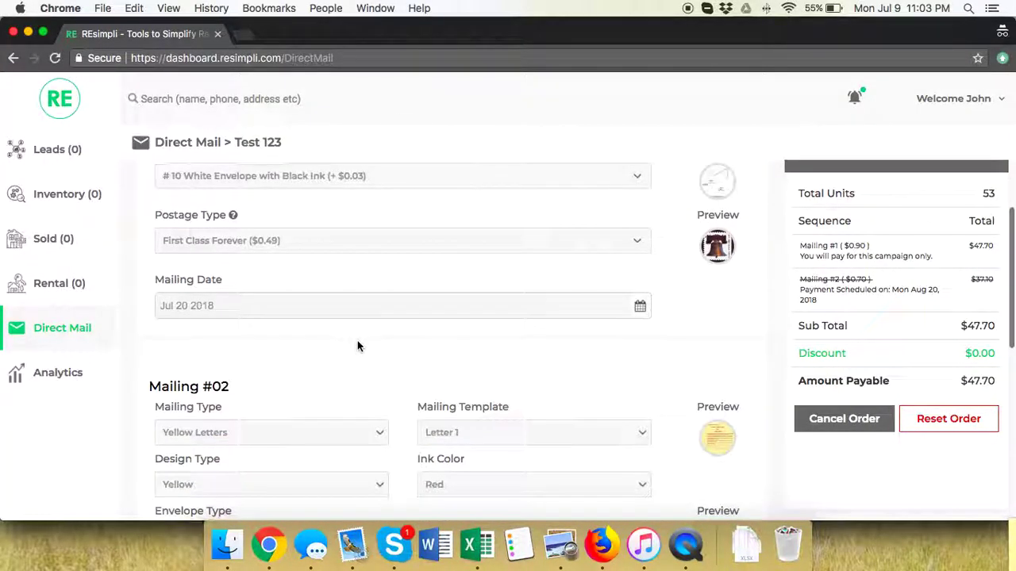
scroll(458, 301, down, 4)
scroll(459, 302, up, 2)
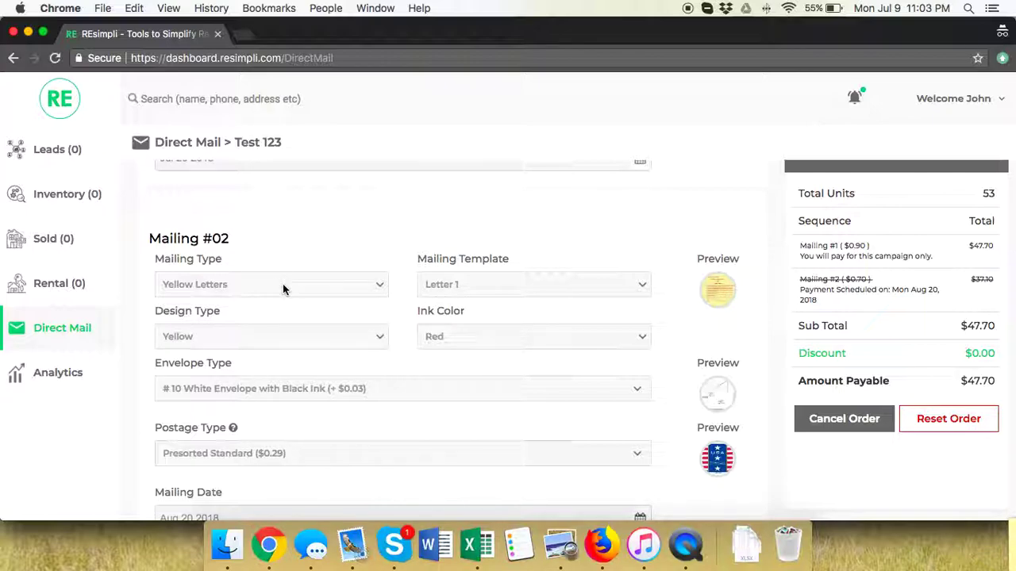
scroll(282, 283, down, 3)
scroll(283, 283, down, 1)
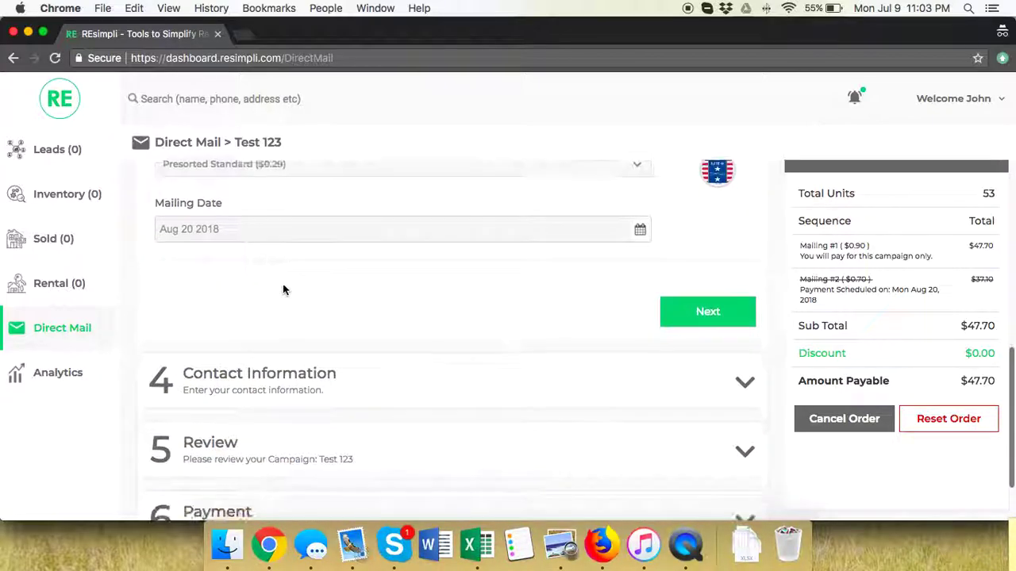
click(725, 317)
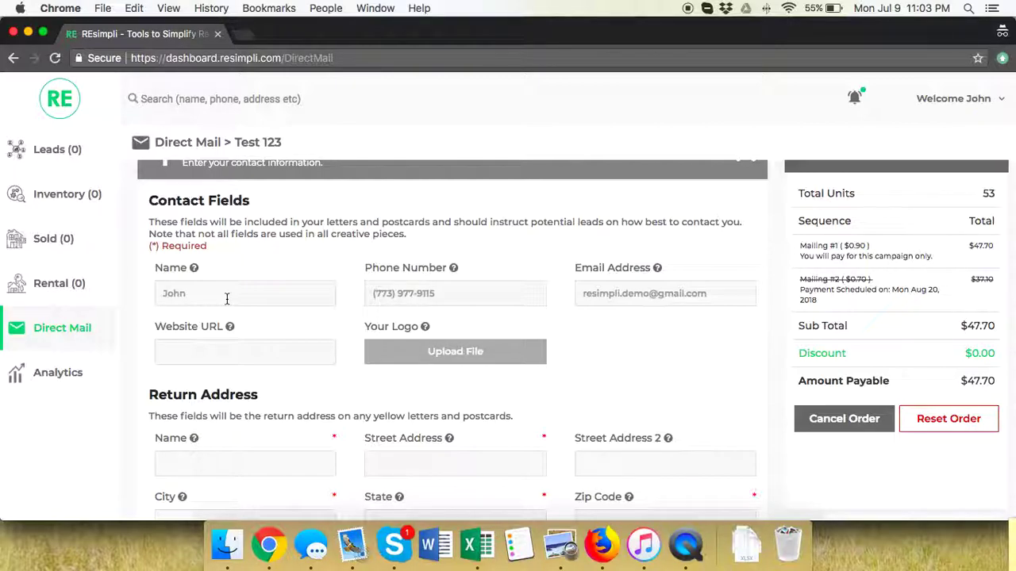
Replace the contact's first name and set the website URL to REsimpli.com
double_click(227, 293)
text(Sharad)
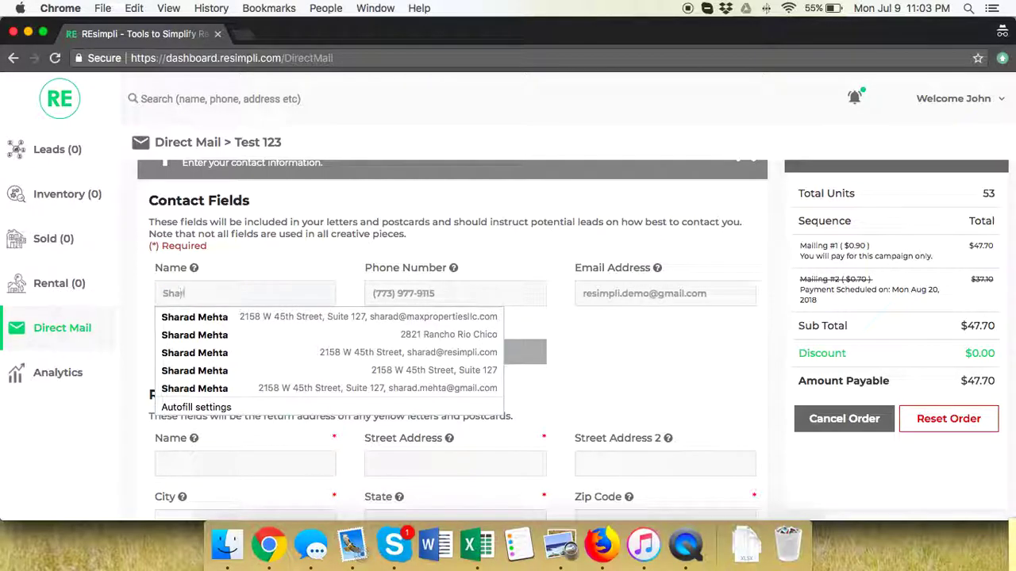
key(Tab)
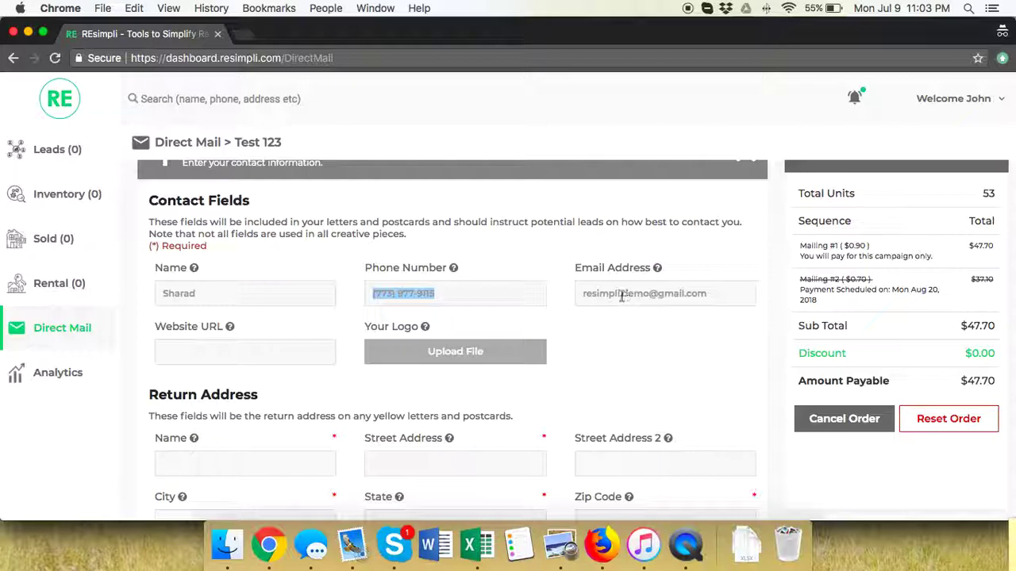
click(266, 356)
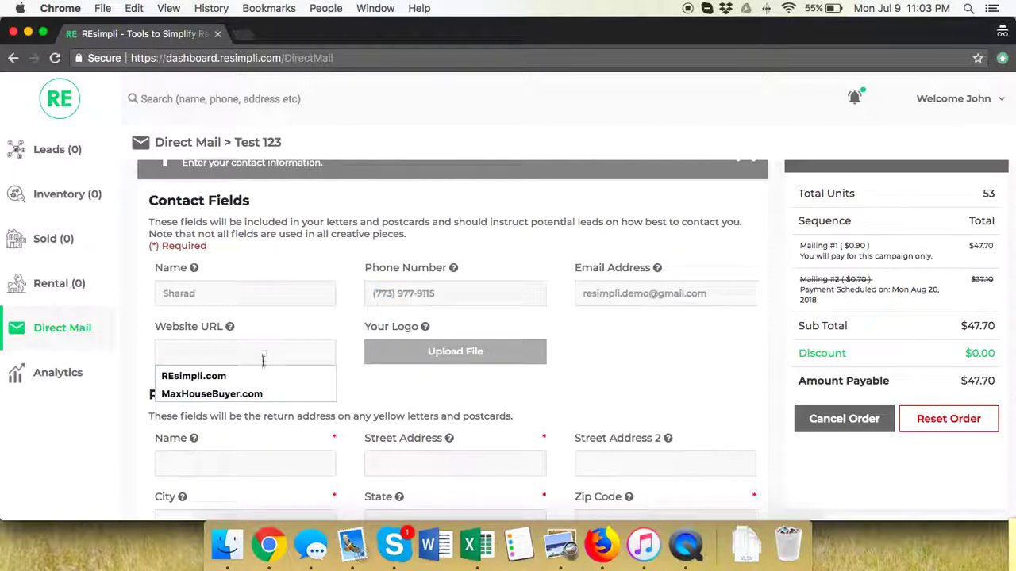
click(256, 375)
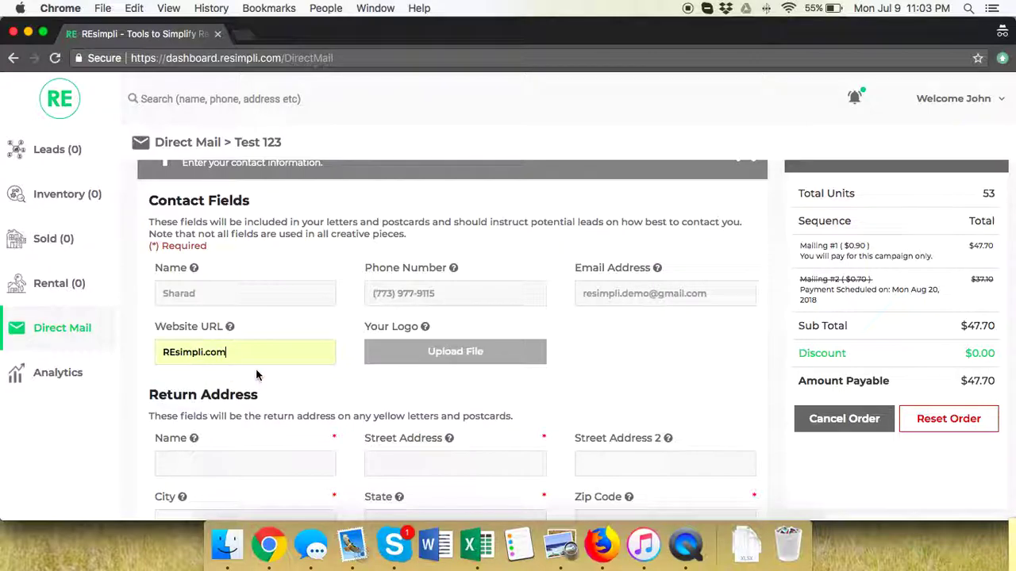
Upload the desktop photo as the logo image
click(435, 364)
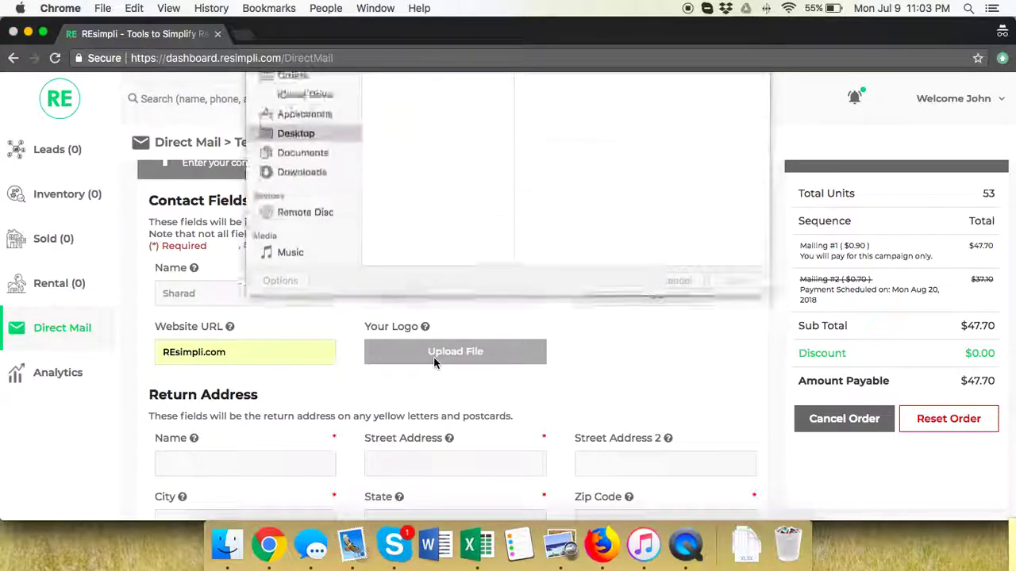
click(413, 160)
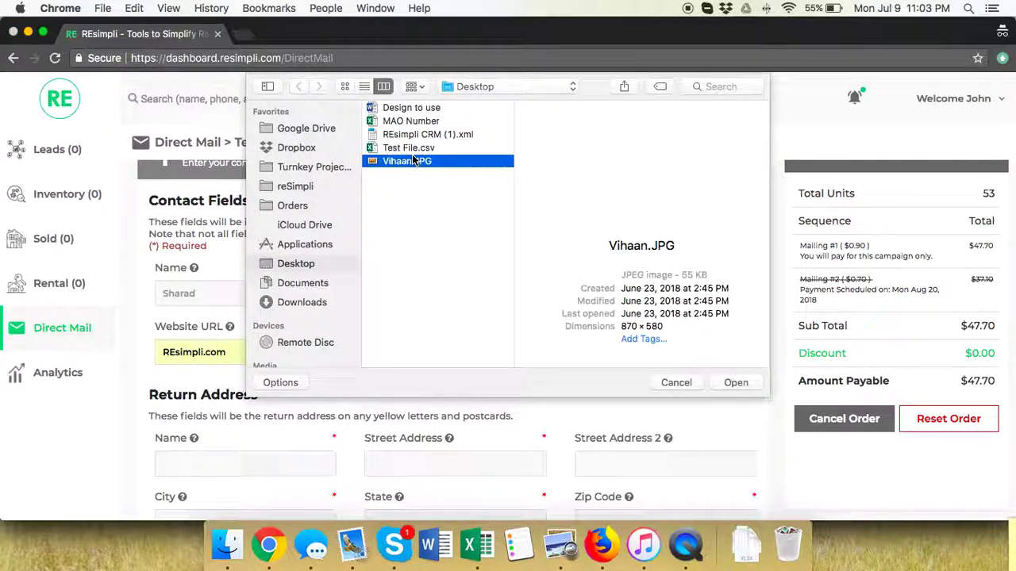
click(730, 384)
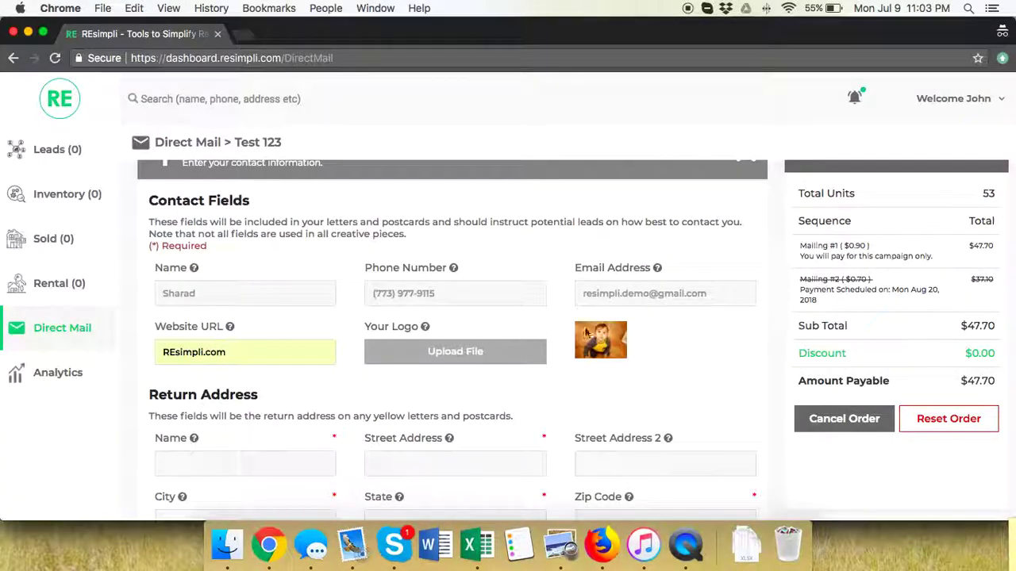
Autofill the return address from a saved Highland, IN address
scroll(563, 325, down, 2)
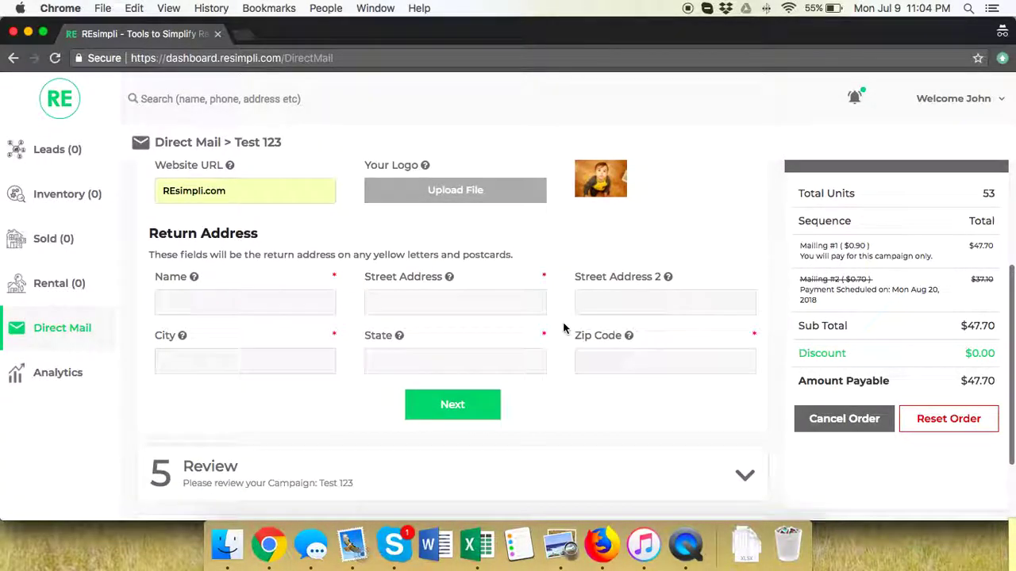
click(242, 300)
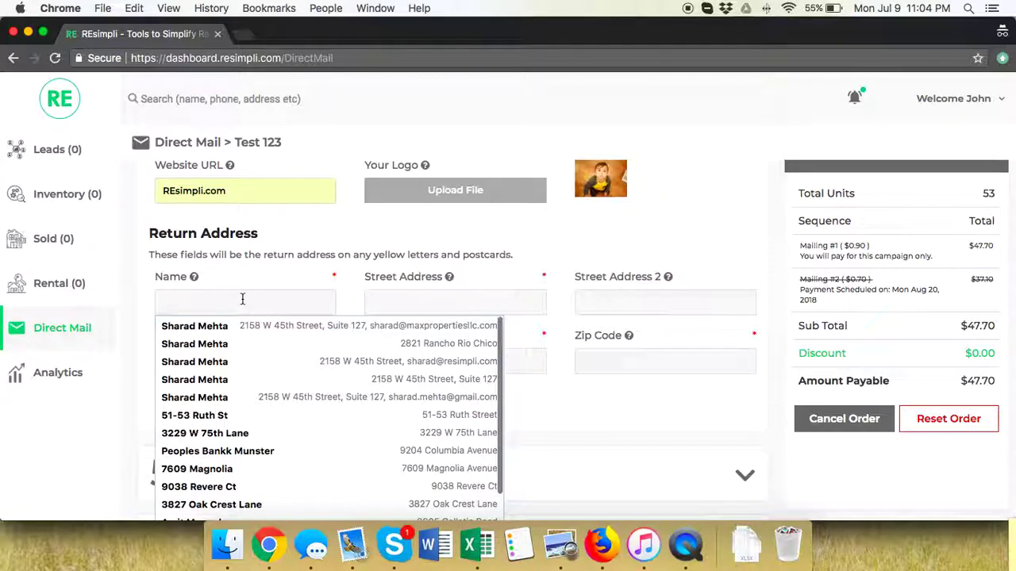
key(Down)
key(Return)
key(Tab)
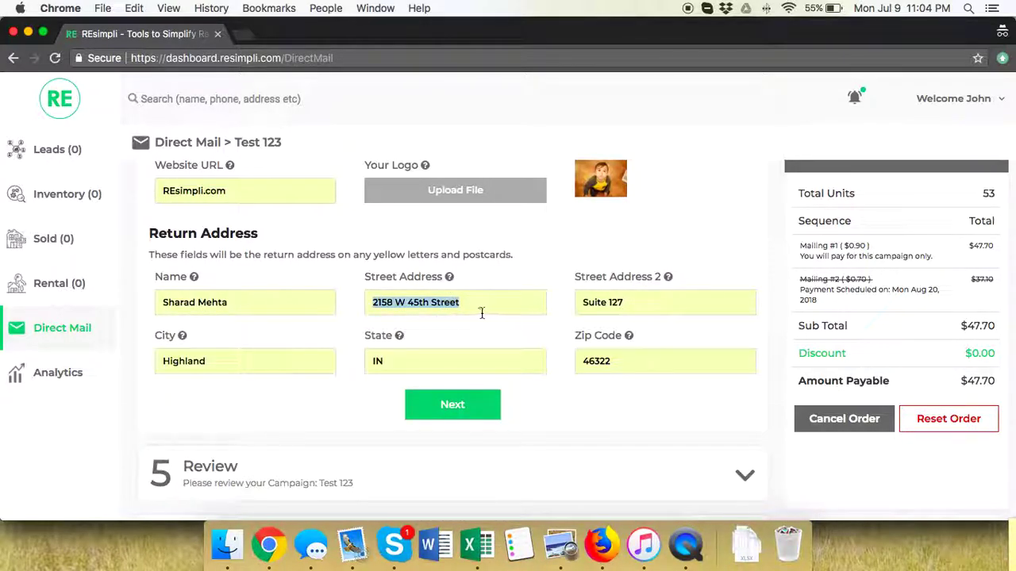
Open the Review step and highlight Mailing #1's $0.90 per-piece price and $47.70 cost
click(452, 405)
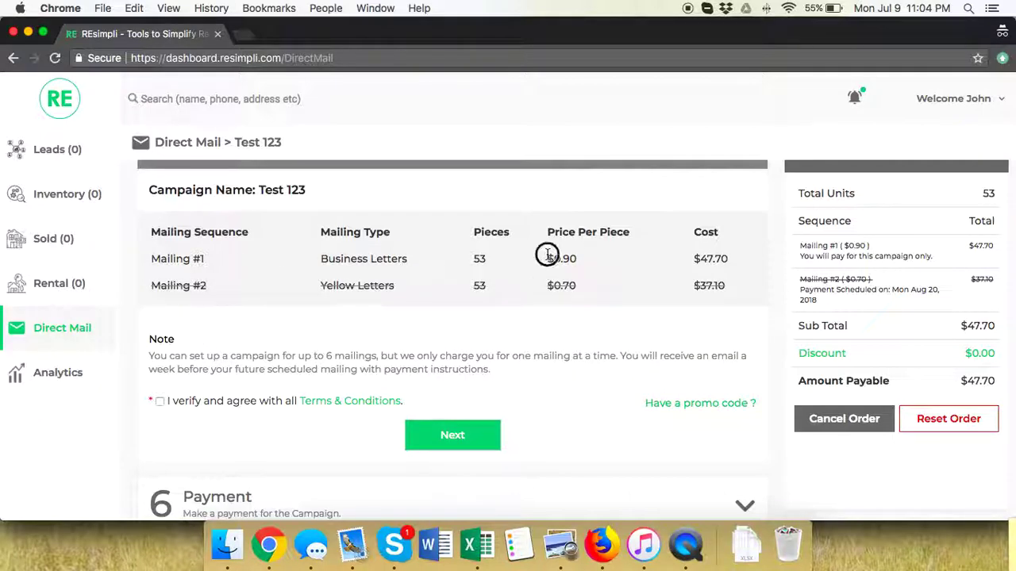
drag(545, 259, 728, 252)
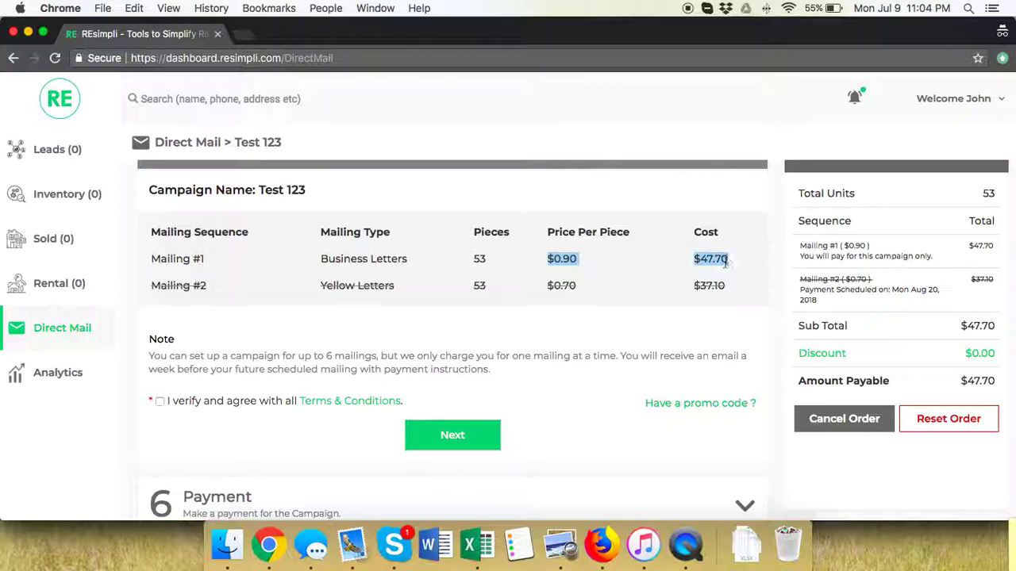
click(725, 261)
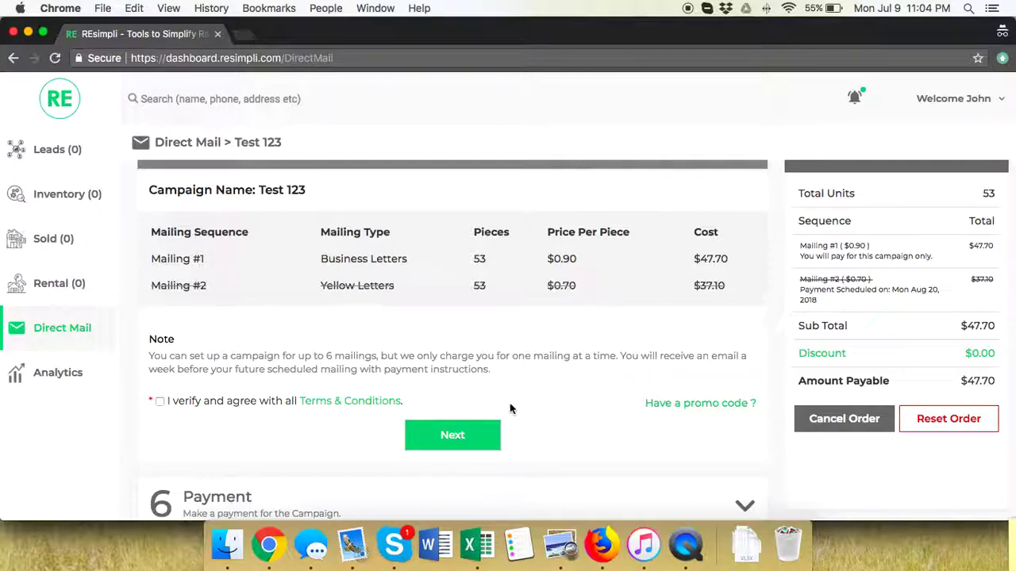
Agree to the Terms & Conditions and proceed to the Payment section
click(160, 402)
click(463, 443)
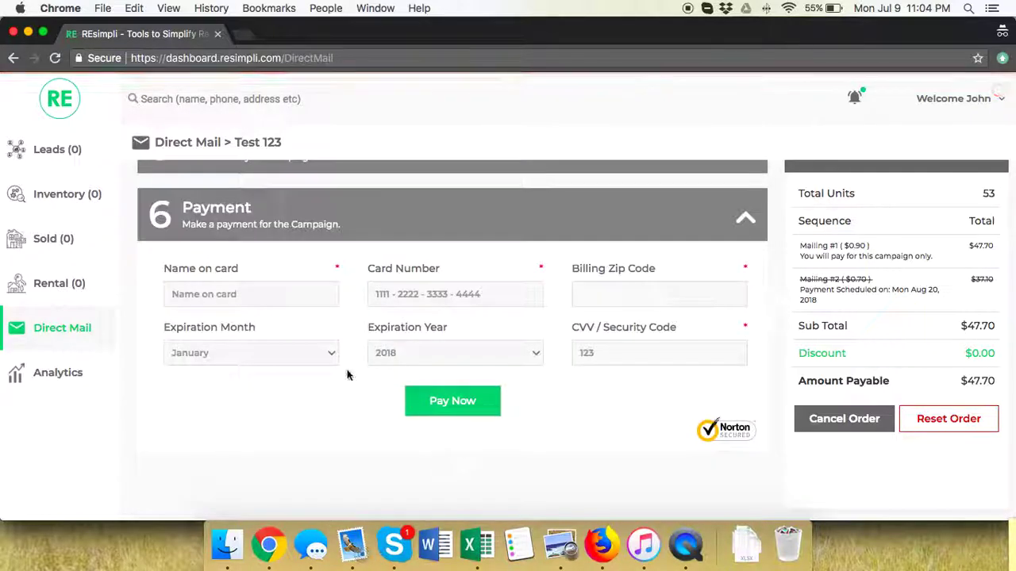